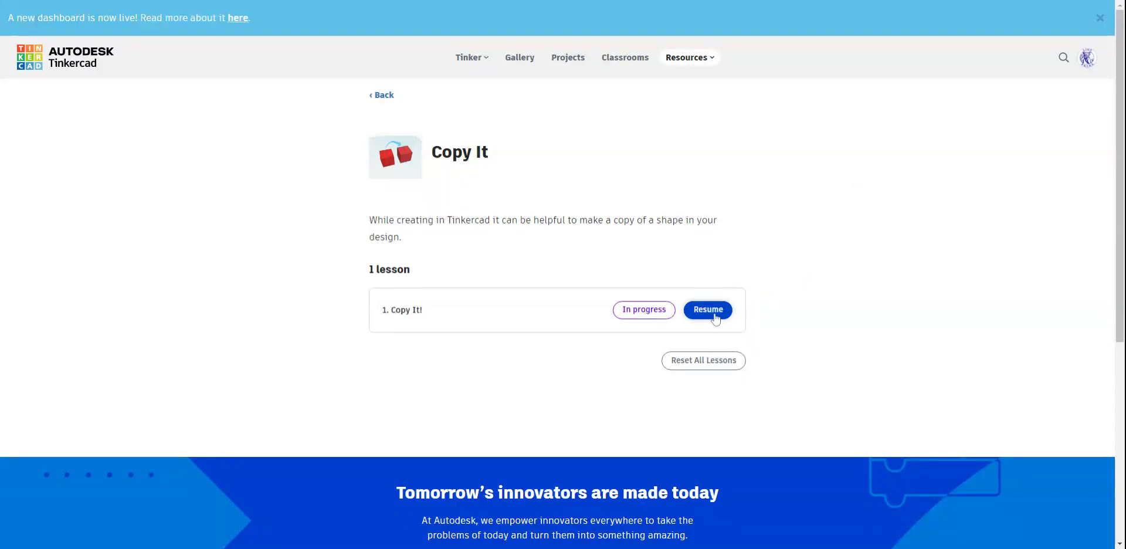
Request a reset of the Copy It lesson progress with Reset All Lessons
click(705, 362)
Confirm the reset and drop a 20 × 20 × 20 red Box onto the round target
click(691, 118)
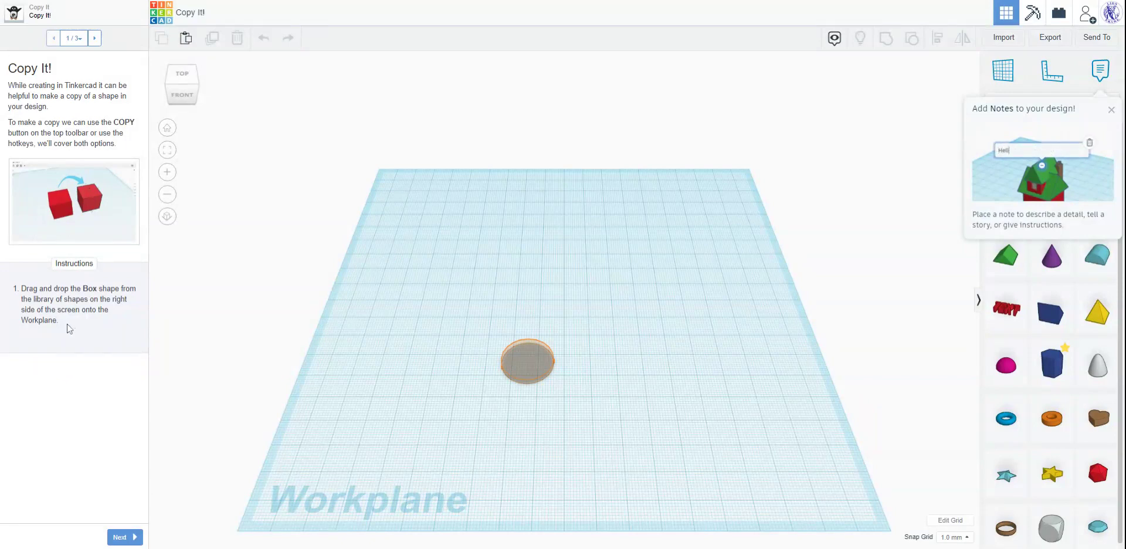
right_drag(696, 451, 616, 382)
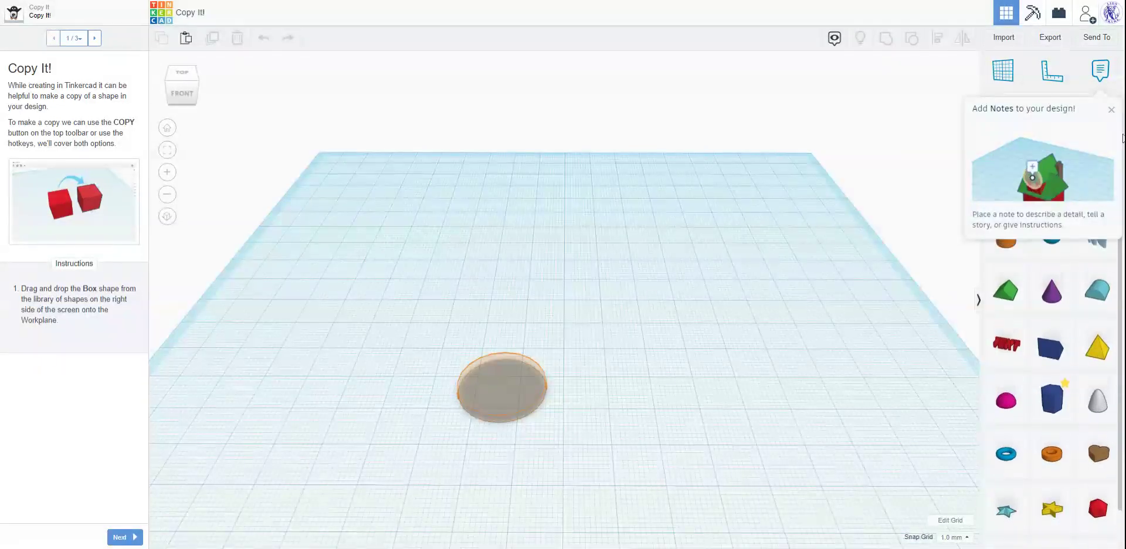
drag(1095, 155, 506, 382)
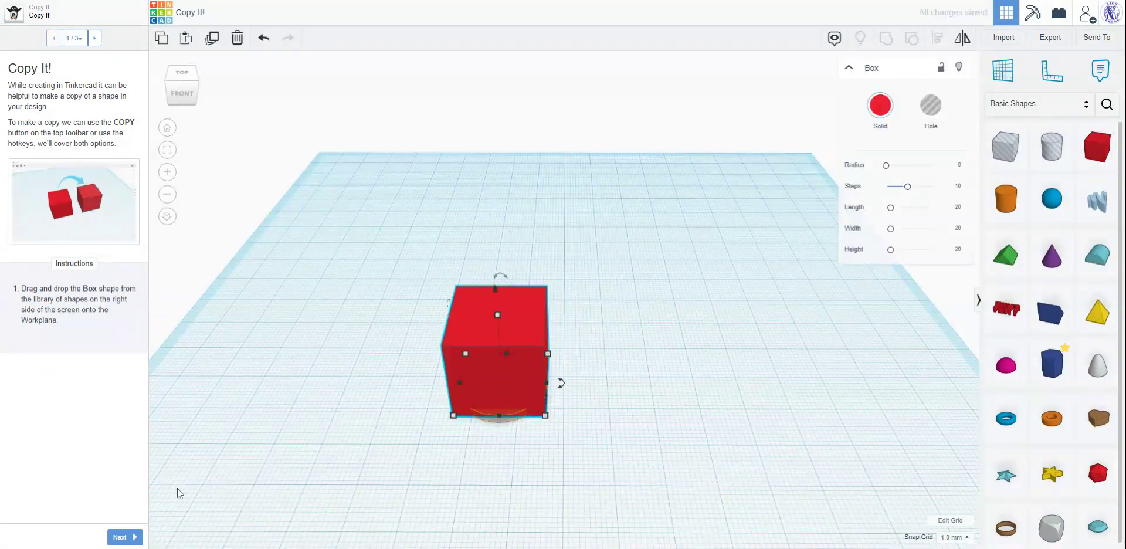
Advance to the Select + Copy step and move the red box beside the orange targets
click(132, 535)
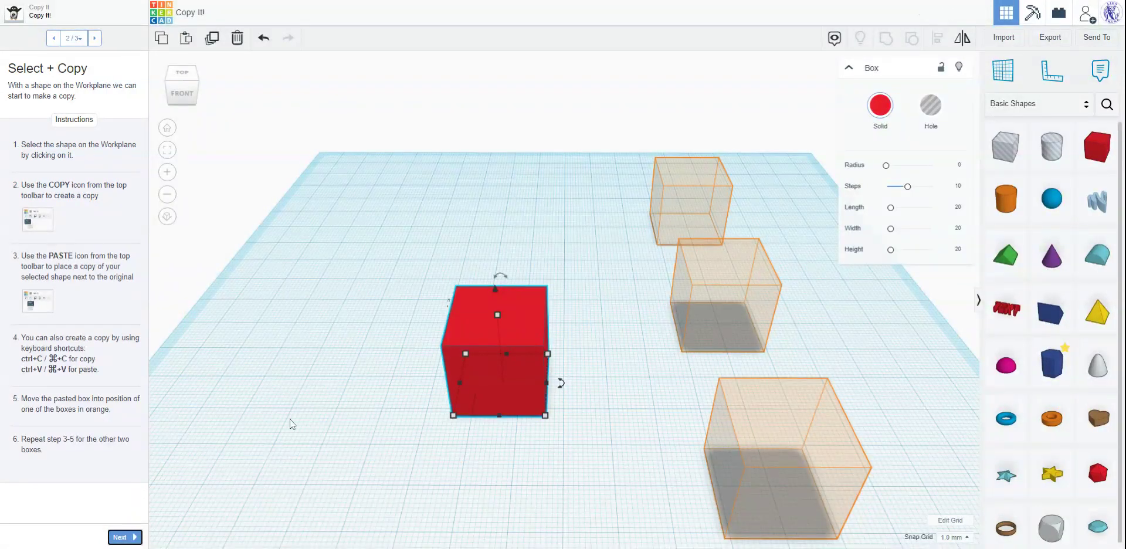
drag(471, 326, 763, 434)
right_drag(933, 459, 855, 415)
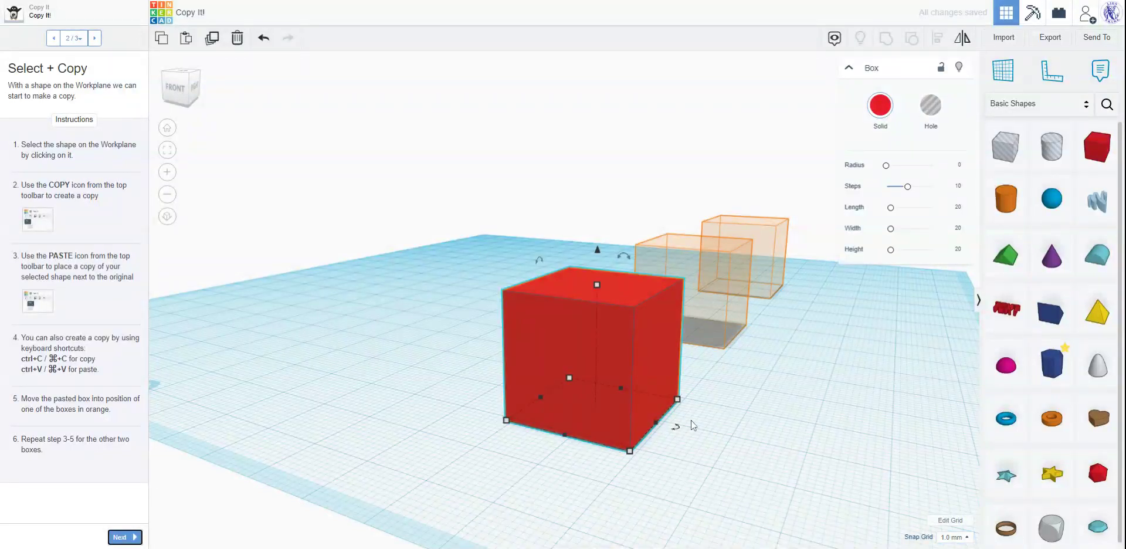
Set the snap grid to 0.1 mm and view the scene from above
click(972, 543)
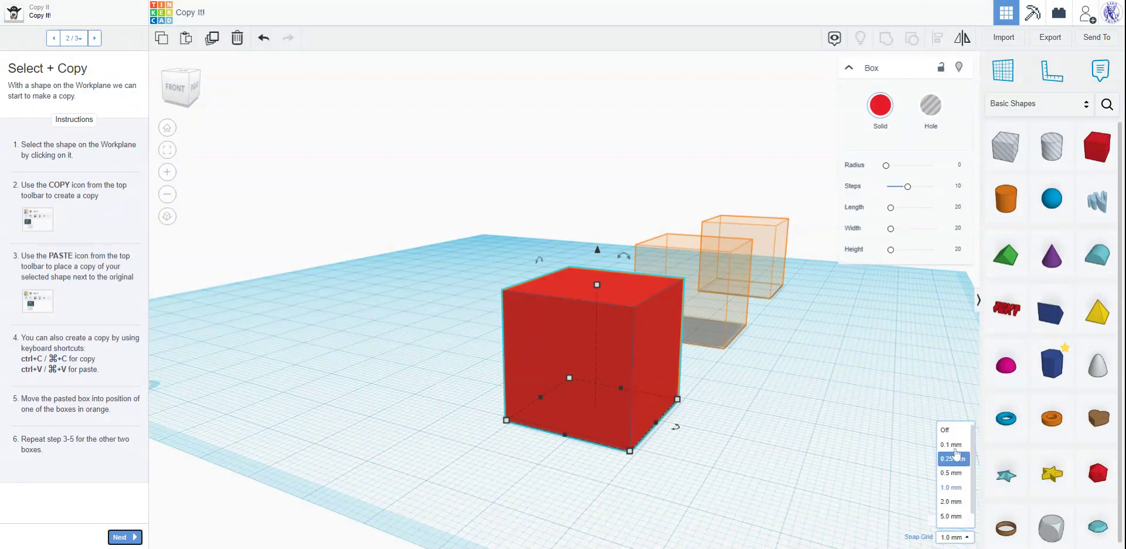
click(950, 438)
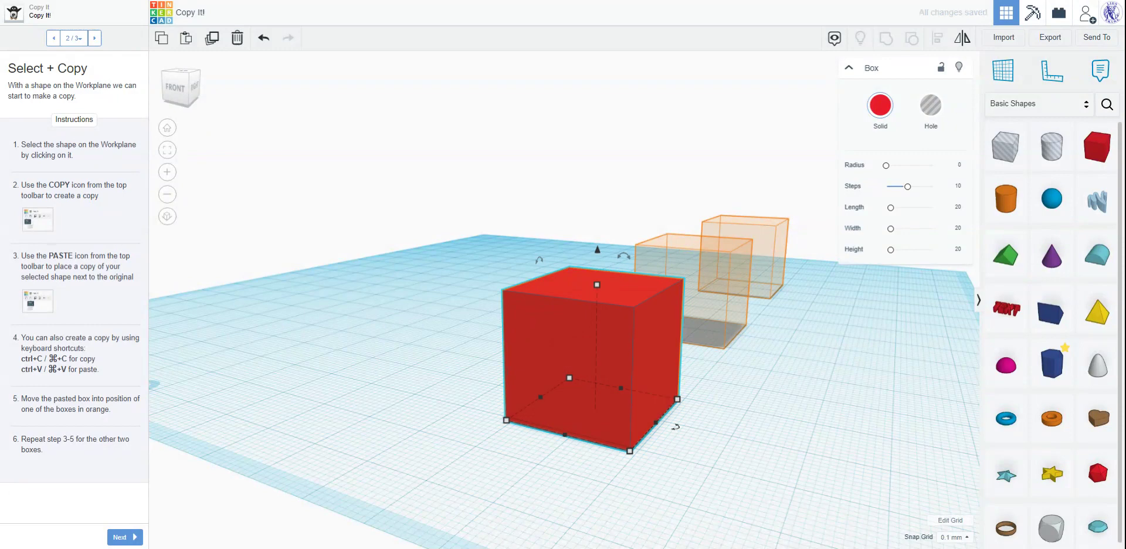
click(815, 435)
right_drag(440, 415, 486, 405)
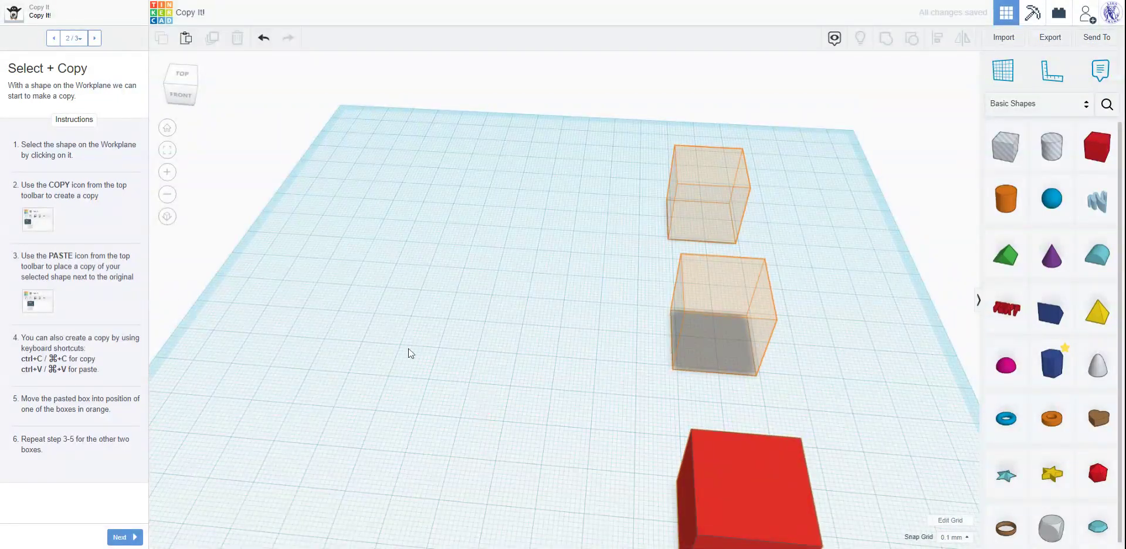
right_drag(513, 350, 516, 252)
Select the red box, copy it and paste a duplicate with the toolbar icons
click(741, 393)
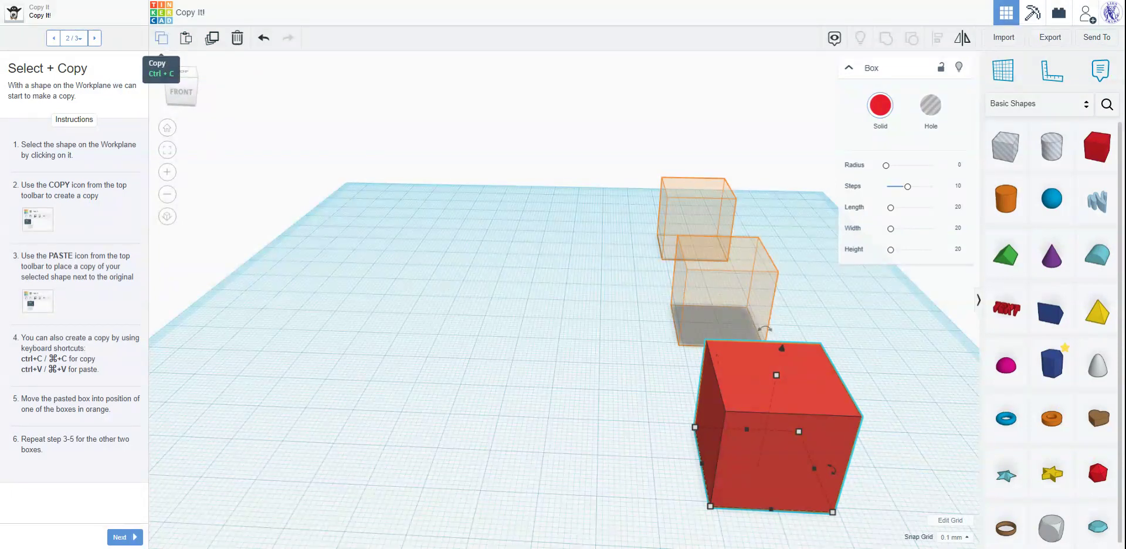
click(163, 40)
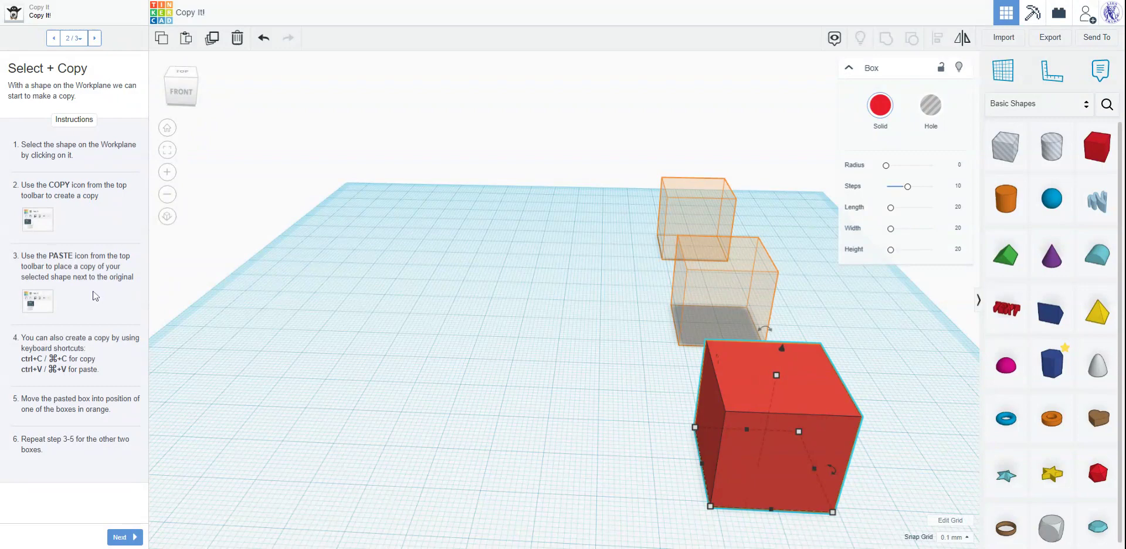
click(186, 44)
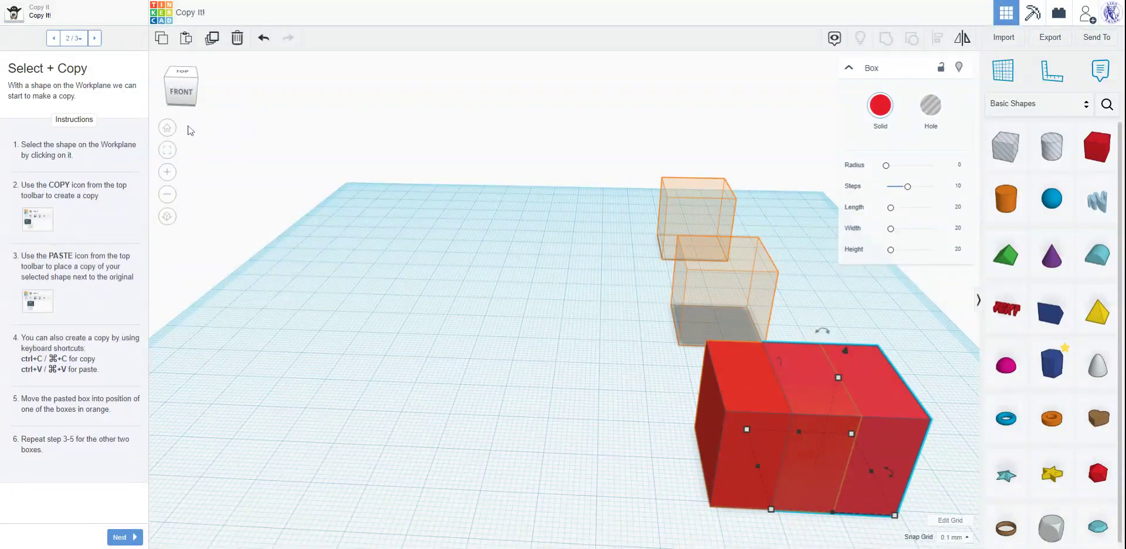
Separate the front red box from its overlapping copy and place it on an orange target
click(476, 307)
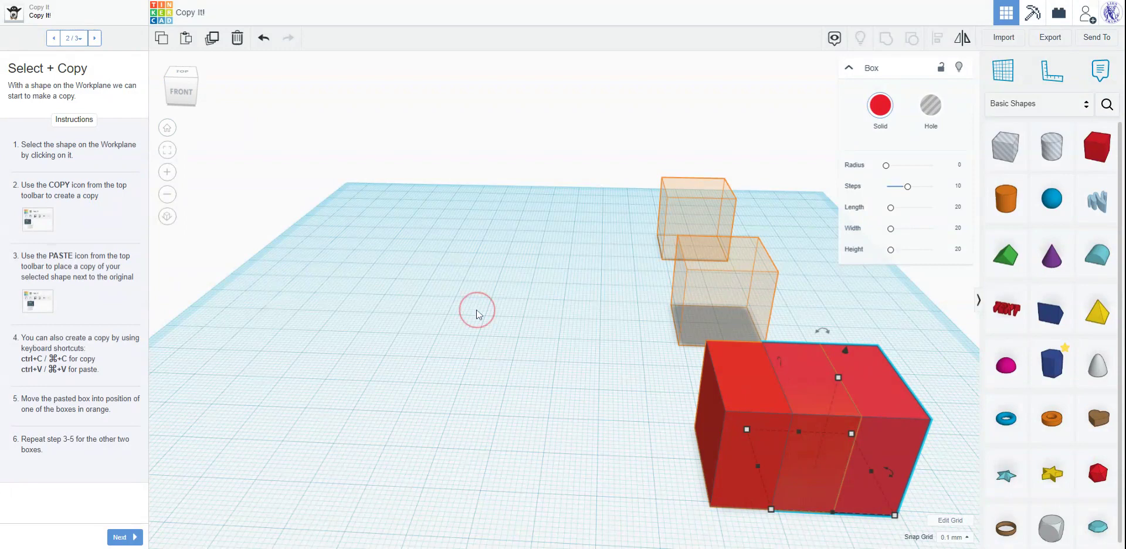
click(760, 411)
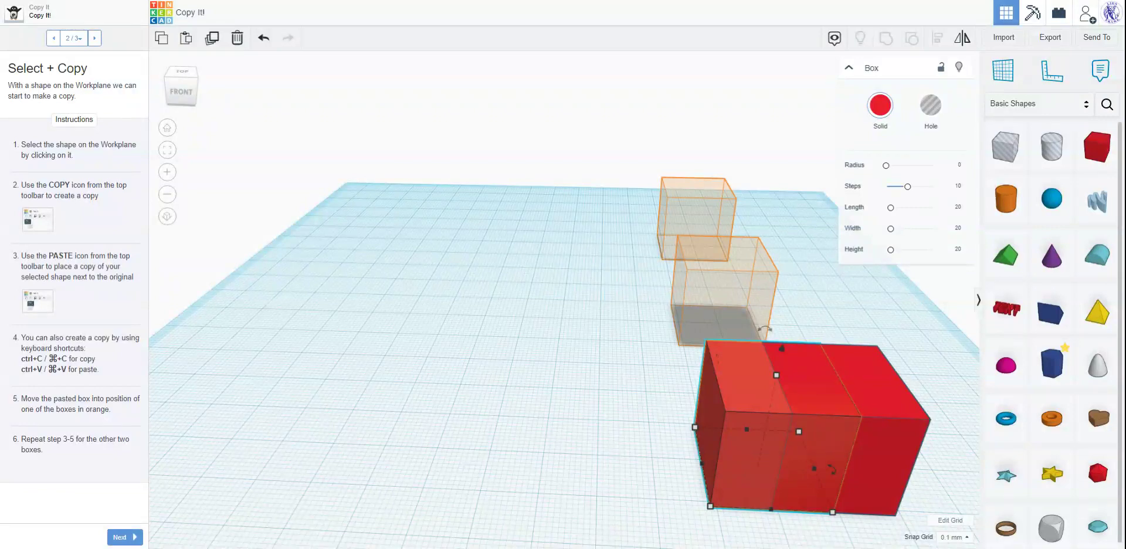
drag(763, 446, 822, 449)
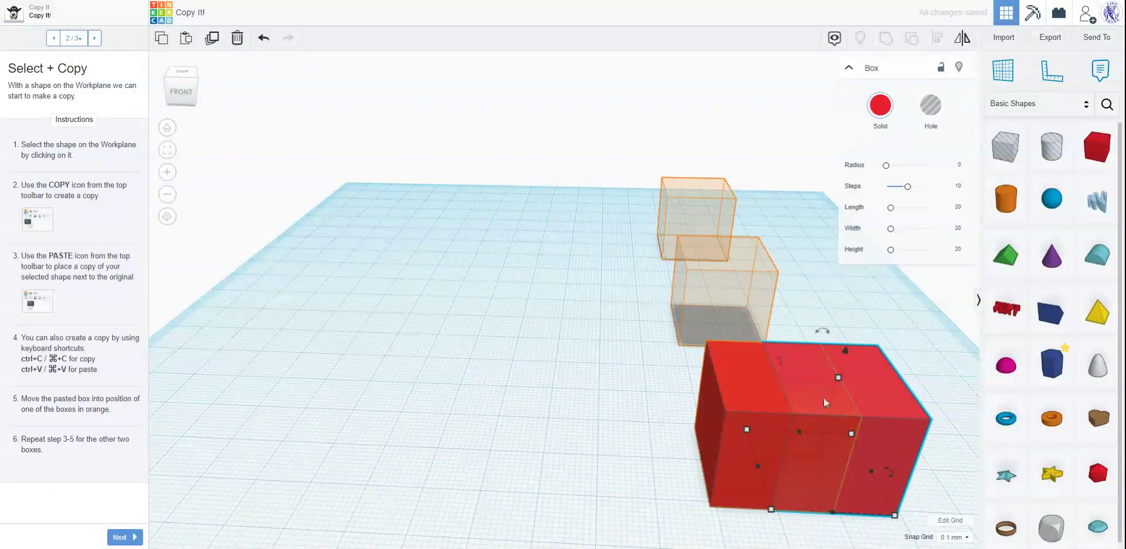
drag(885, 392, 764, 262)
Paste another box with Ctrl+V onto the far orange target, then select the left box
key(ctrl+v)
drag(873, 339, 691, 198)
right_drag(593, 234, 784, 312)
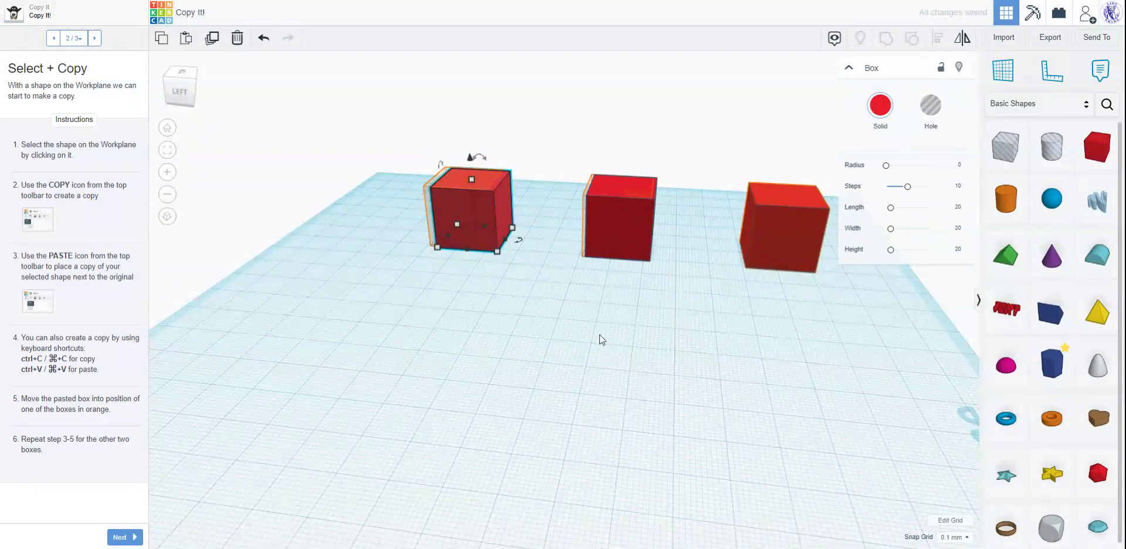
mouse_move(599, 338)
right_down()
mouse_move(575, 302)
mouse_move(595, 328)
right_up()
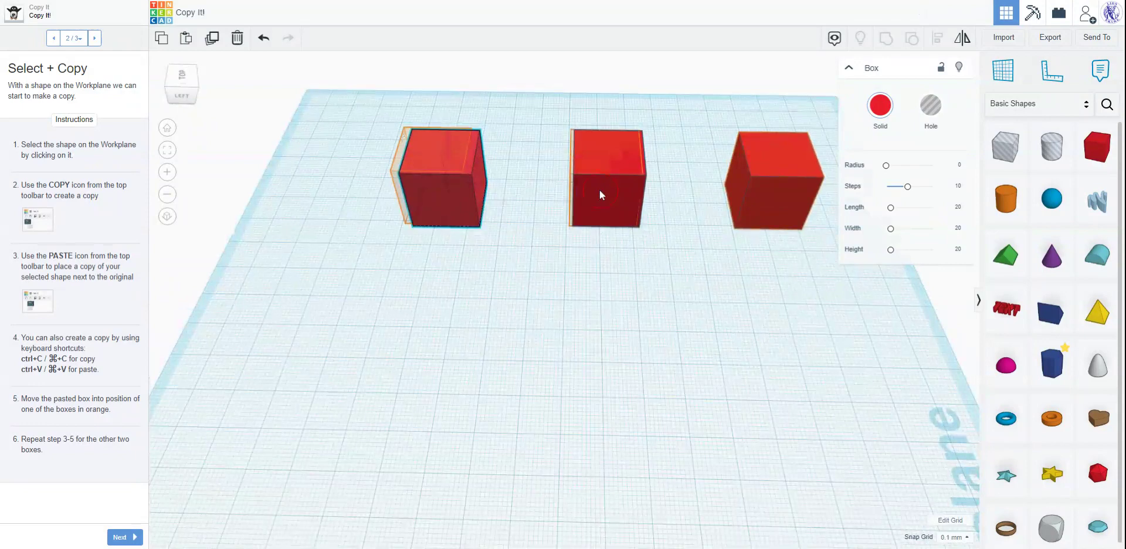
click(600, 189)
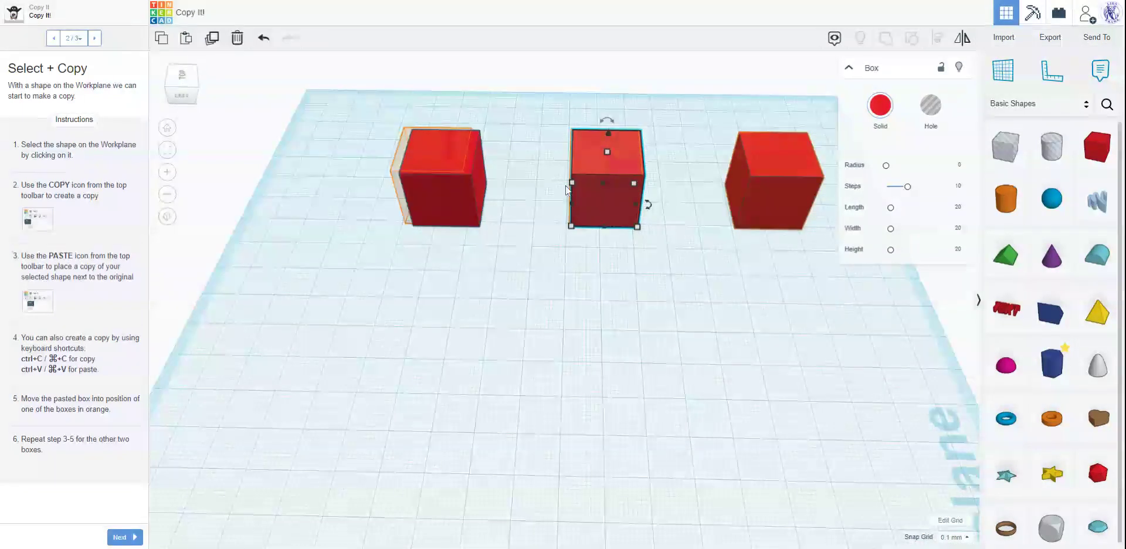
click(426, 175)
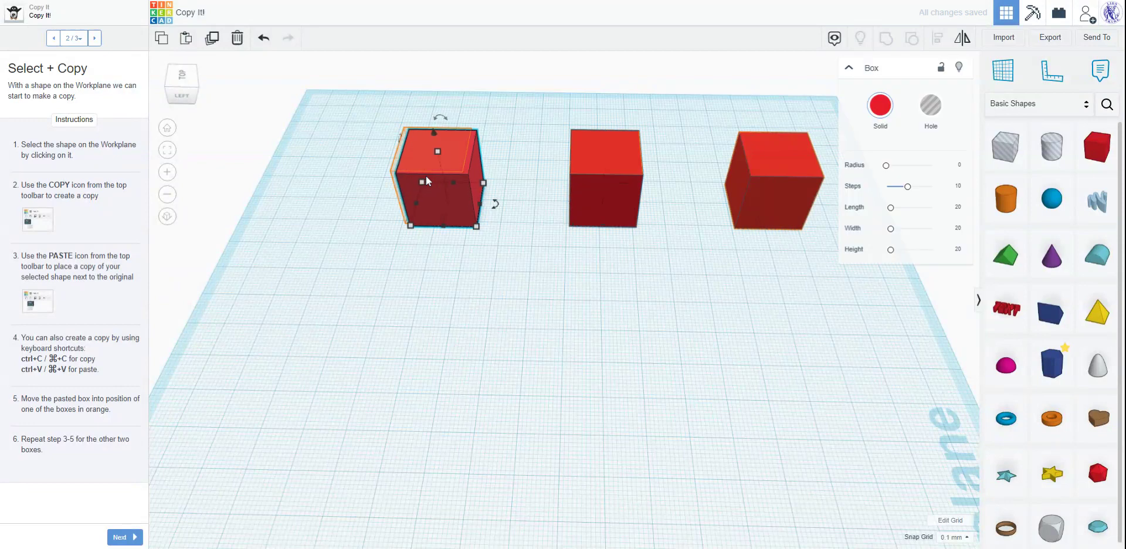
Nudge the left box left onto its outline and go to the Good Job step
key(Left)
key(Left)
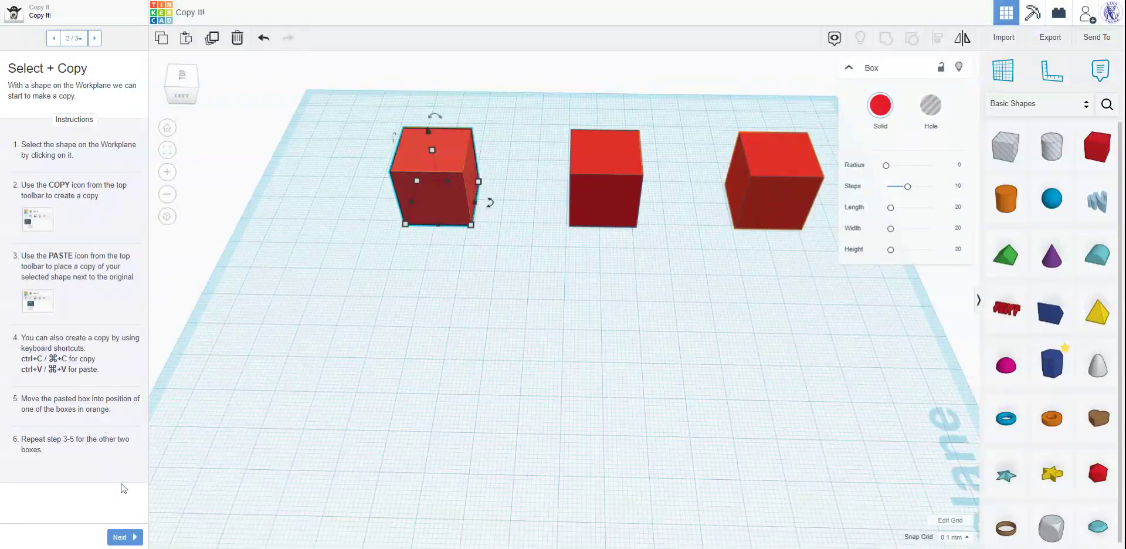
click(120, 537)
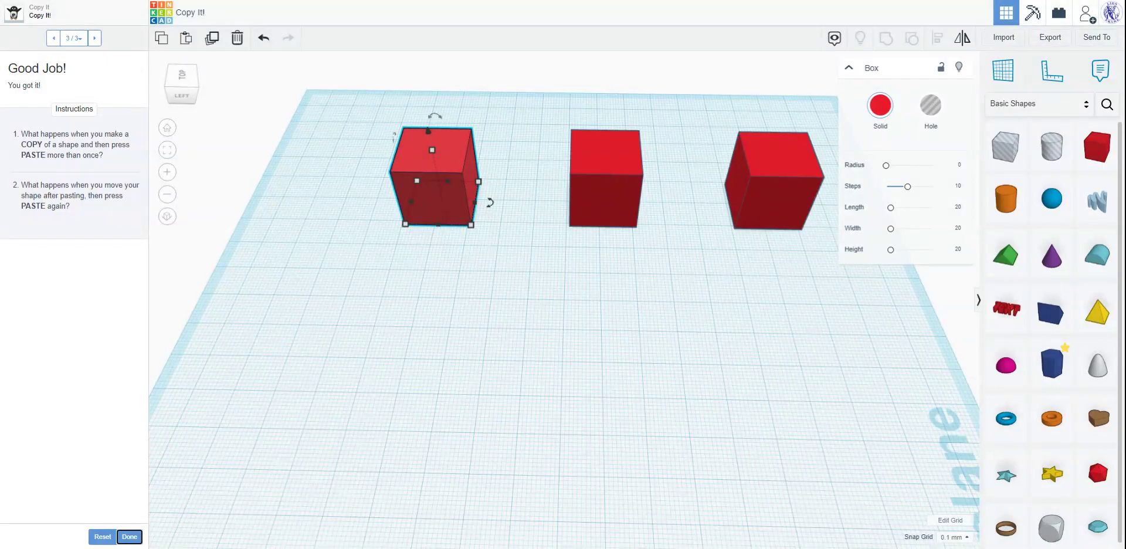
Paste a copy of the middle box and move it onto open grid at the lower left
click(610, 195)
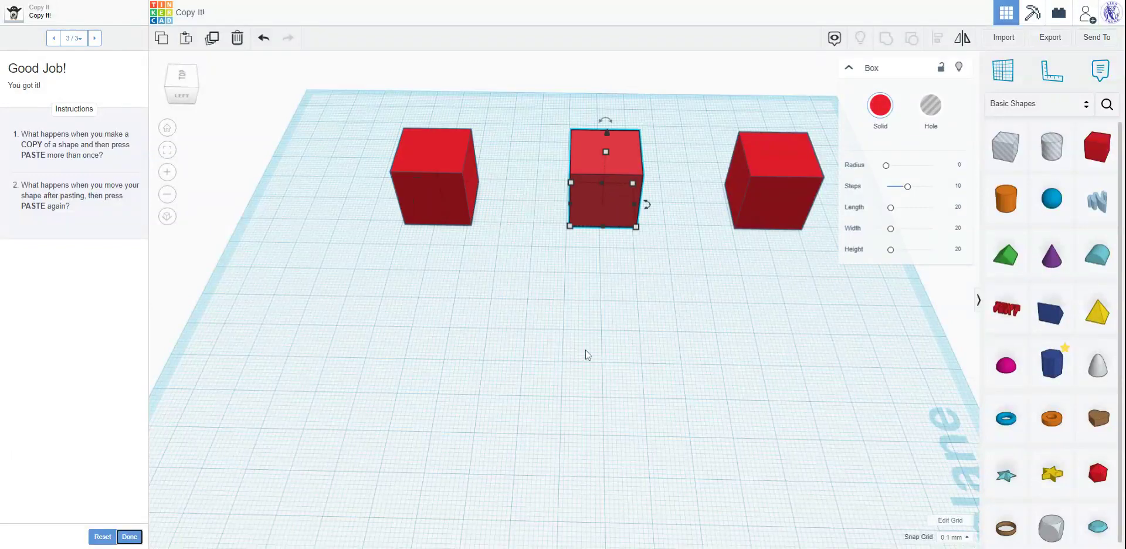
key(ctrl+v)
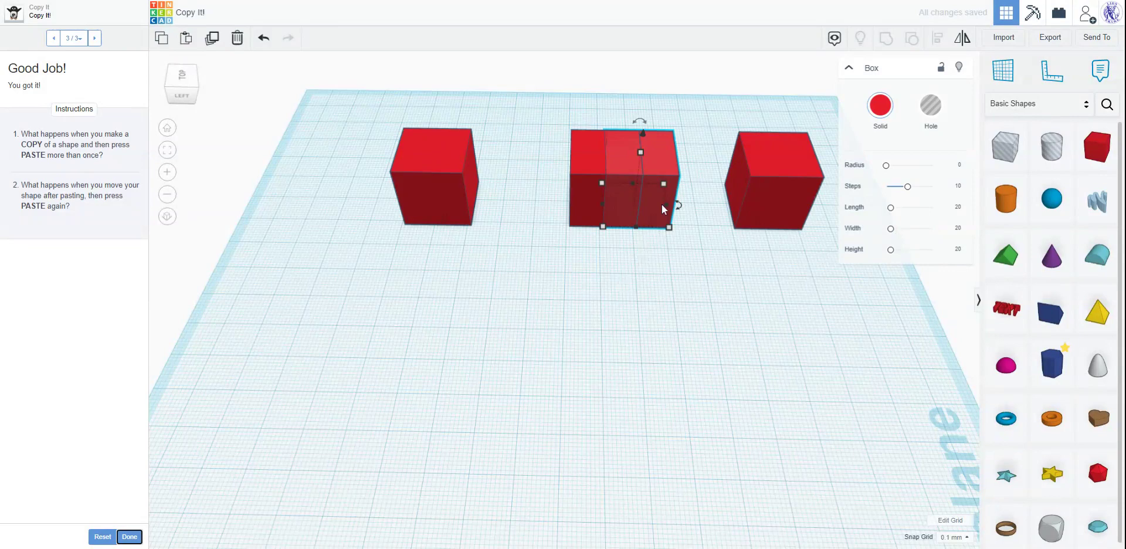
drag(662, 204, 771, 447)
Paste two more box copies, spreading one onto open grid, and mark the project completed
key(ctrl+v)
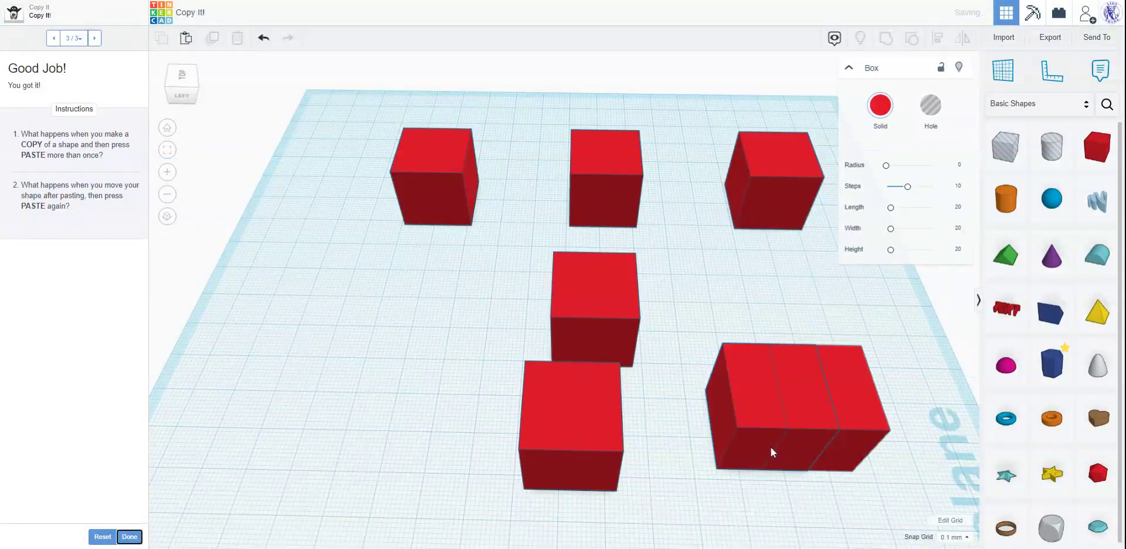
click(771, 447)
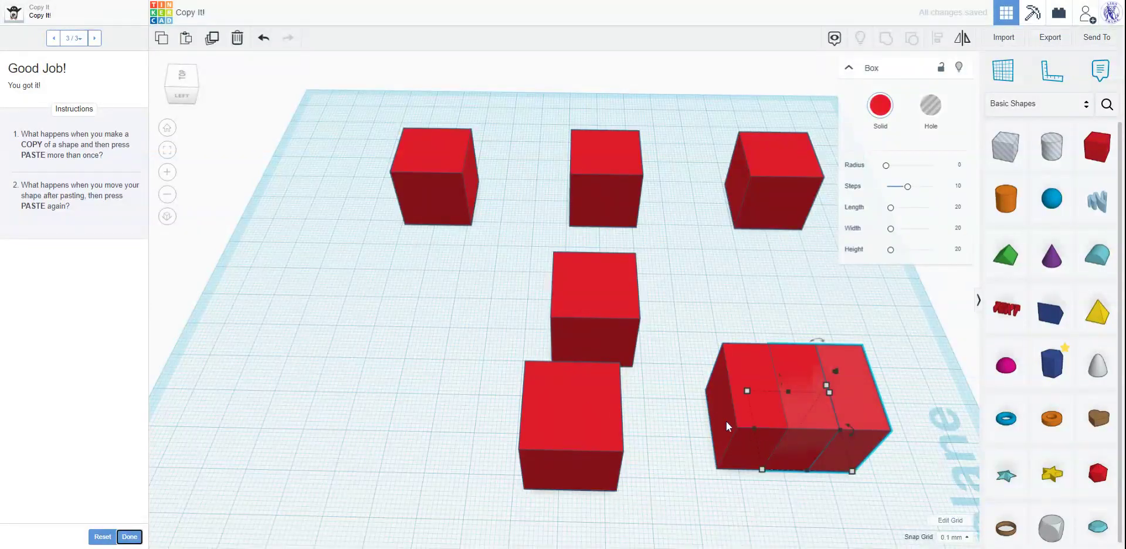
drag(733, 367, 712, 288)
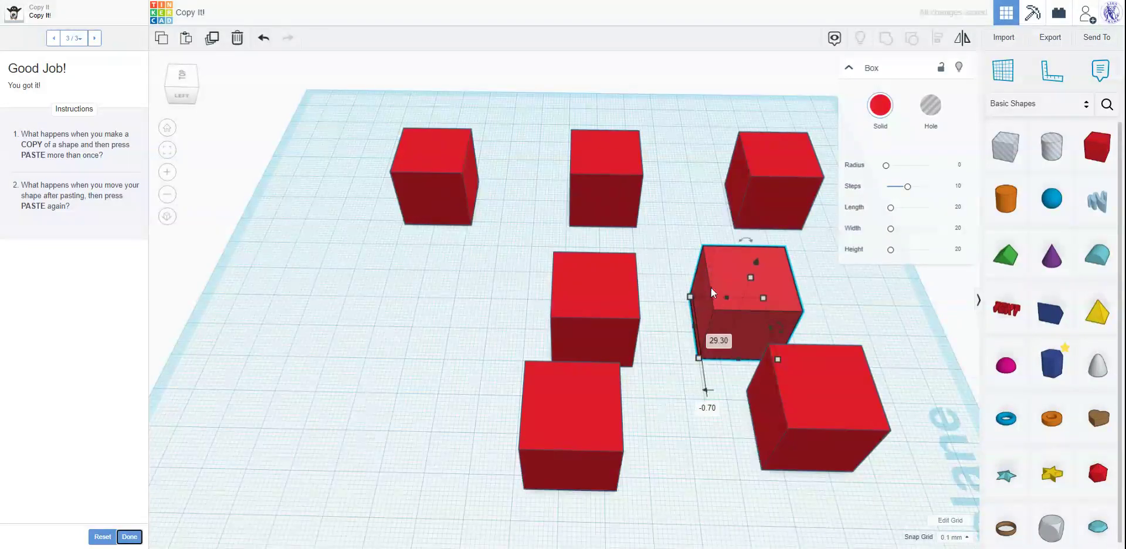
key(ctrl+v)
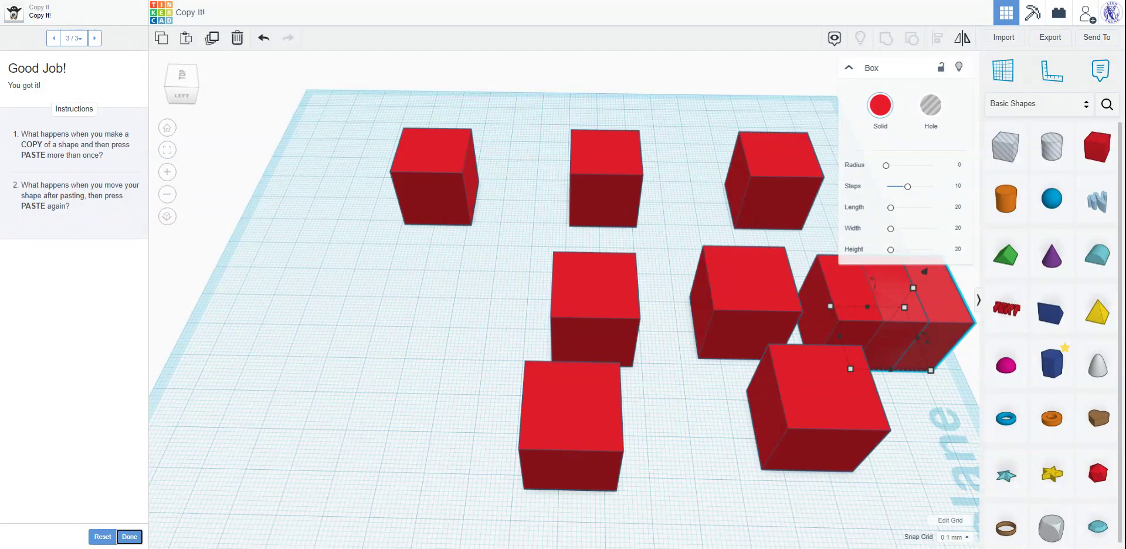
click(130, 537)
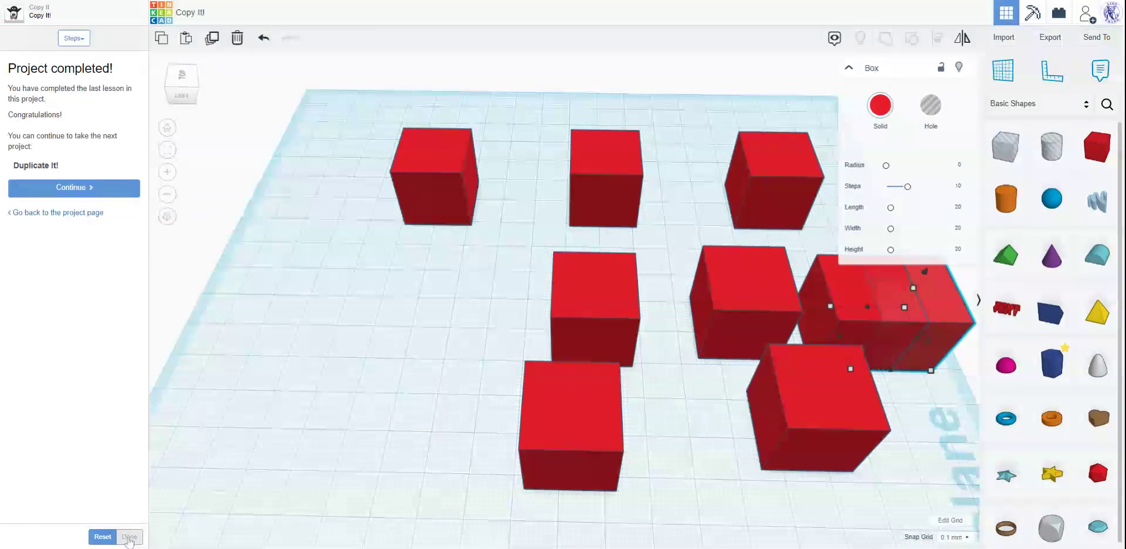